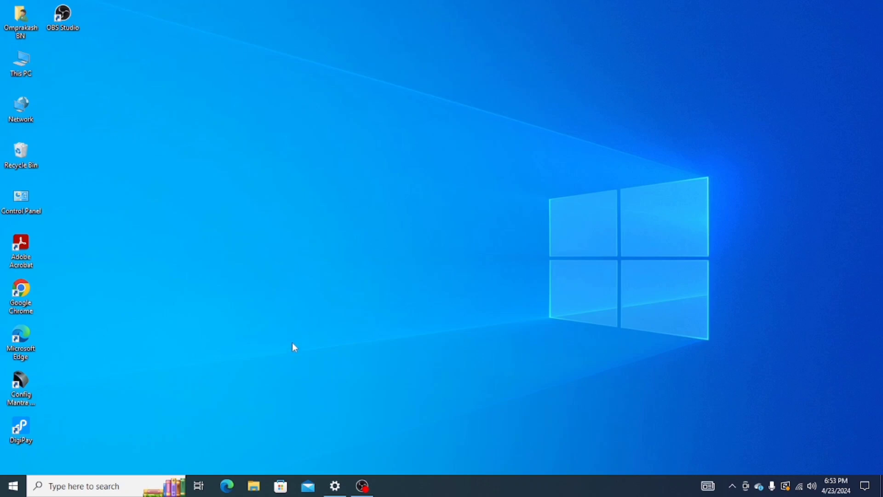
# - Refresh the desktop and launch Google Chrome
pyautogui.rightClick(299, 258)
pyautogui.click(342, 293)
pyautogui.click(20, 293)
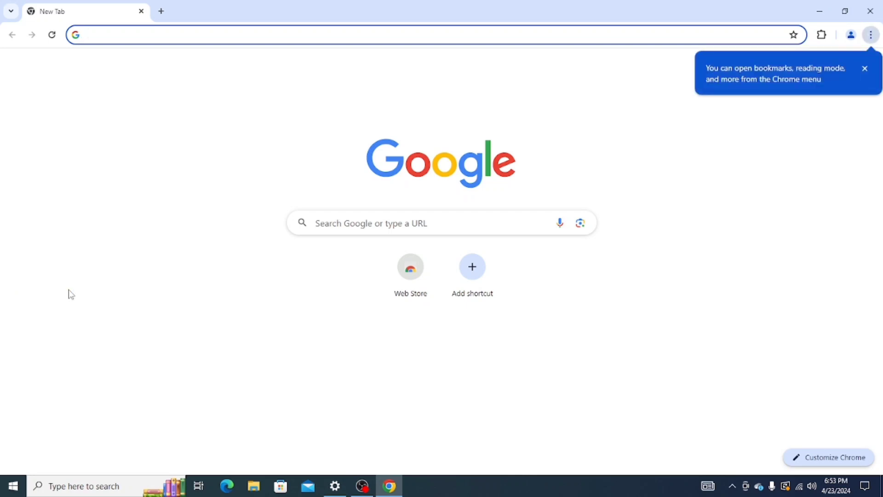
# - Search Google for 'ceo karnataka' using the autocomplete suggestion
pyautogui.click(336, 221)
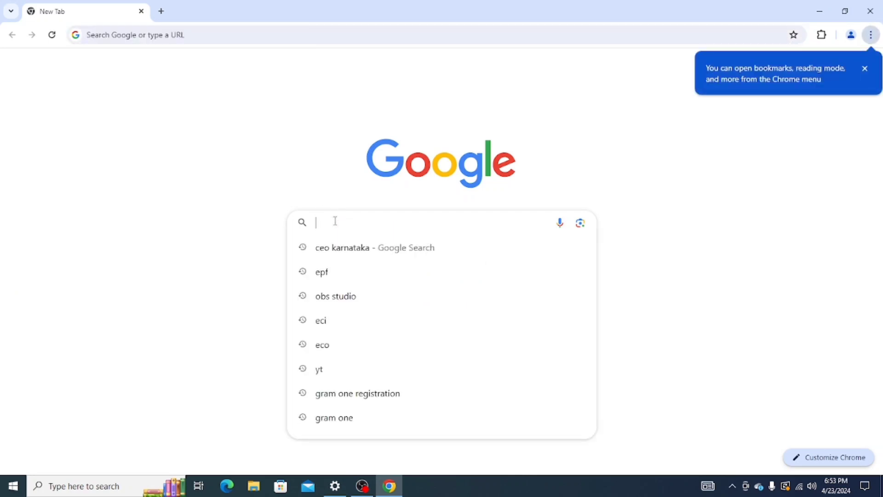
pyautogui.moveTo(374, 247)
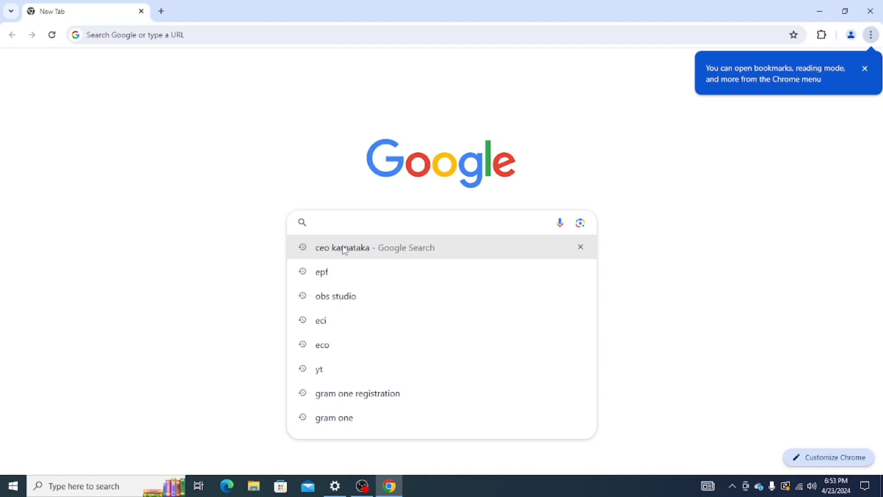
pyautogui.write('ceo ')
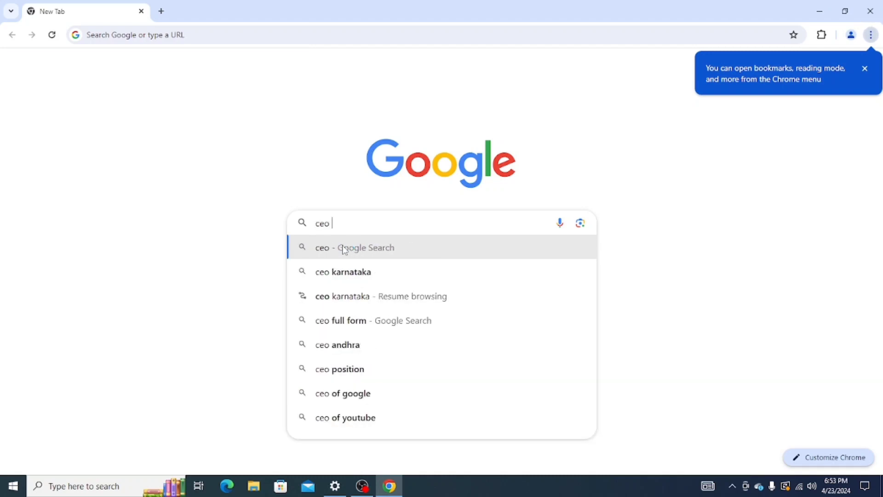
pyautogui.write('k')
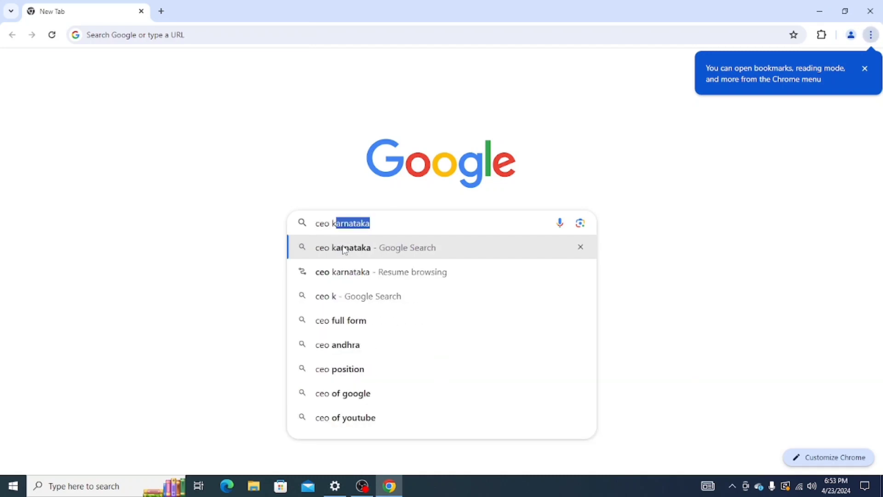
pyautogui.click(345, 249)
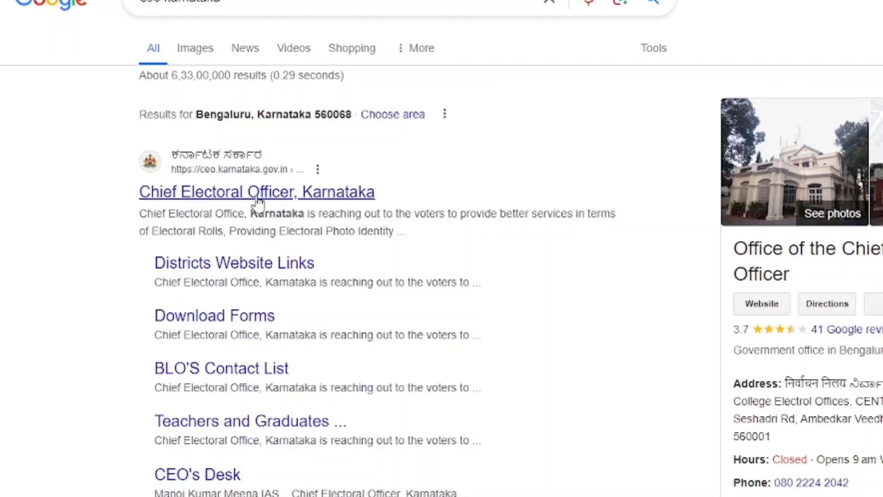
# - Open the Chief Electoral Officer, Karnataka site and expand its View - Electoral Rolls links
pyautogui.click(258, 198)
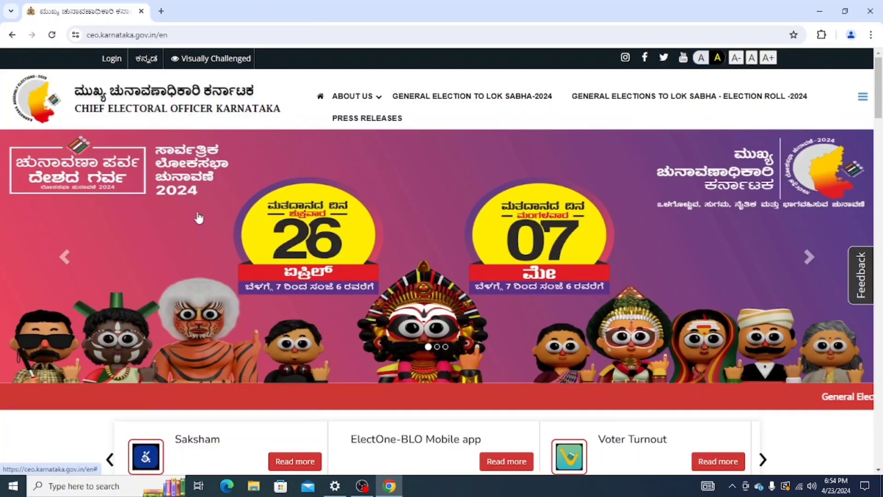
pyautogui.scroll(-5, 216, 227)
pyautogui.scroll(-5, 223, 233)
pyautogui.scroll(-4, 225, 243)
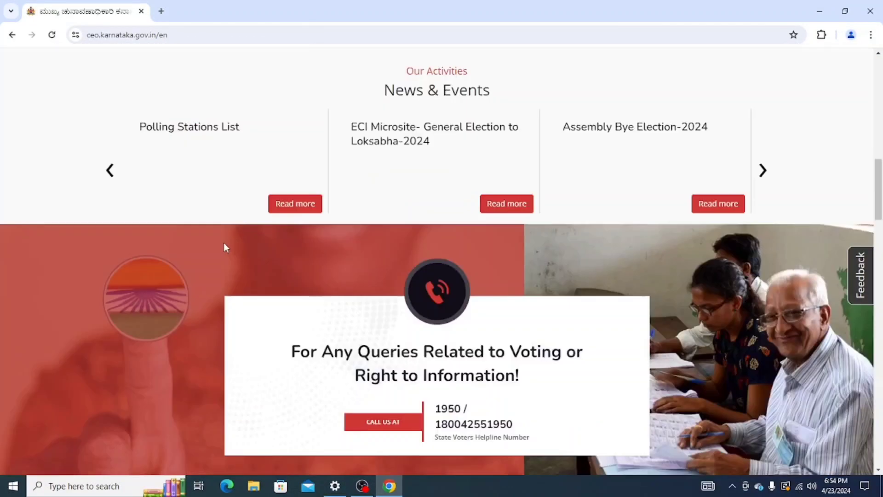
pyautogui.scroll(-8, 225, 244)
pyautogui.scroll(-2, 225, 248)
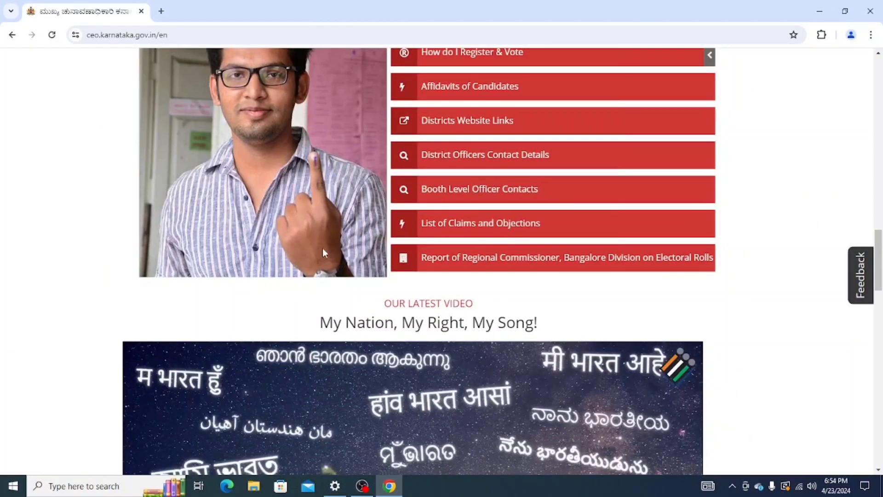
pyautogui.scroll(-5, 351, 286)
pyautogui.scroll(-4, 351, 282)
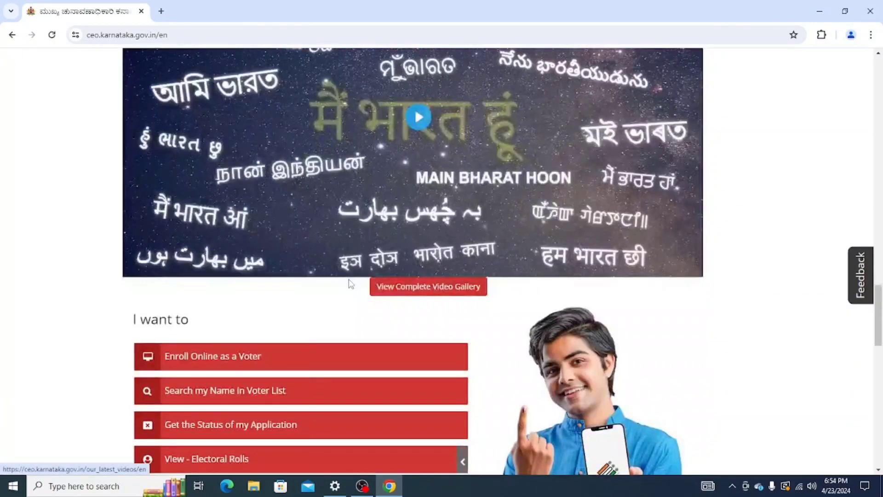
pyautogui.scroll(-8, 299, 283)
pyautogui.scroll(1, 276, 285)
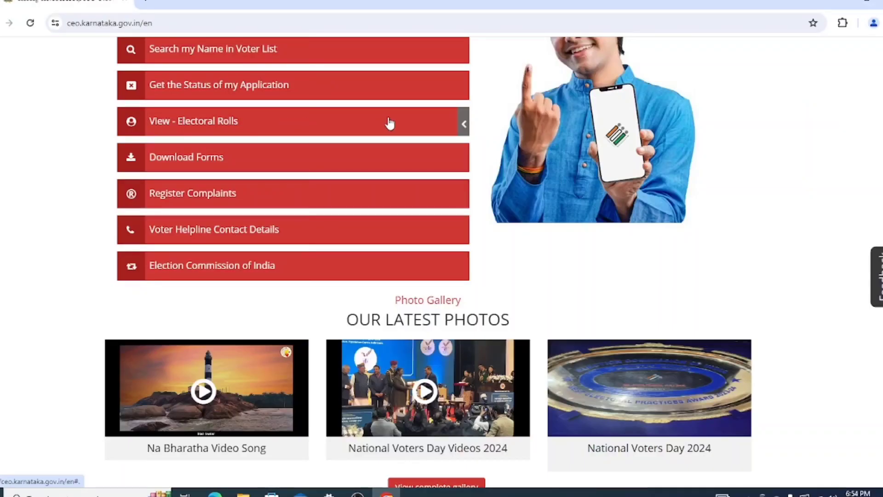
pyautogui.click(300, 124)
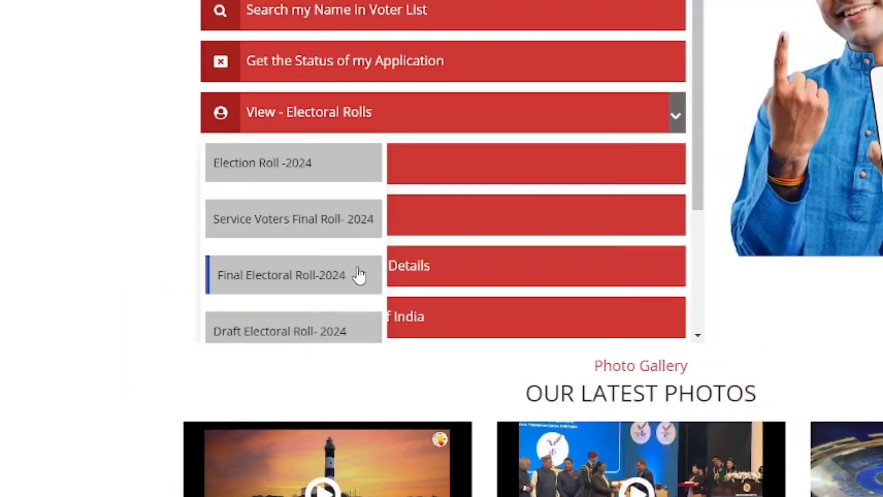
# - Open the Final Electoral Roll-2024 page and select district BIDAR and constituency 50 - Bidar
pyautogui.click(332, 282)
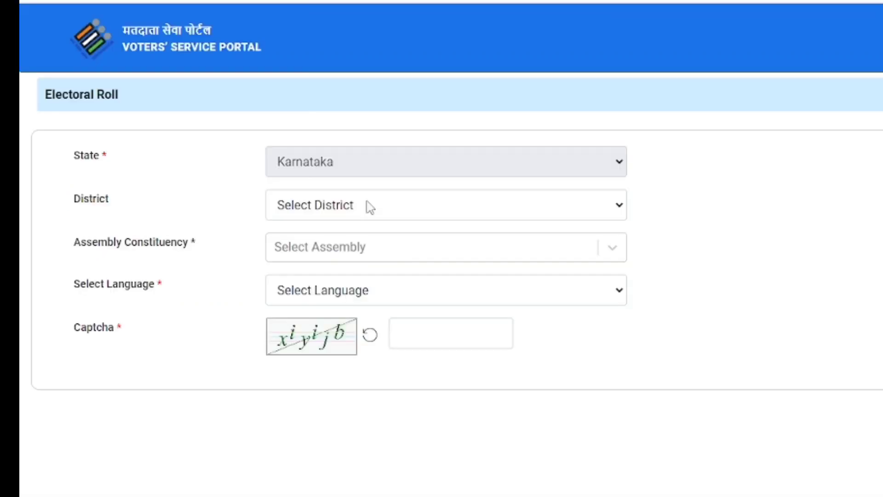
pyautogui.click(352, 208)
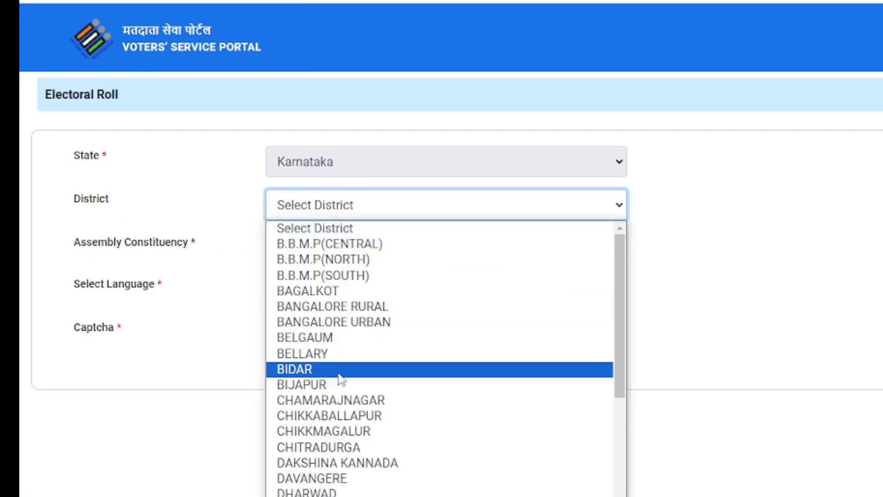
pyautogui.click(339, 370)
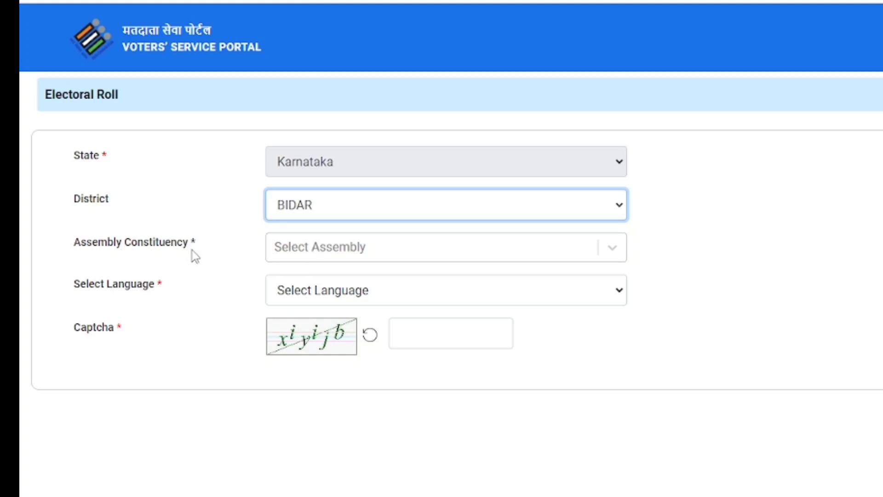
pyautogui.click(304, 253)
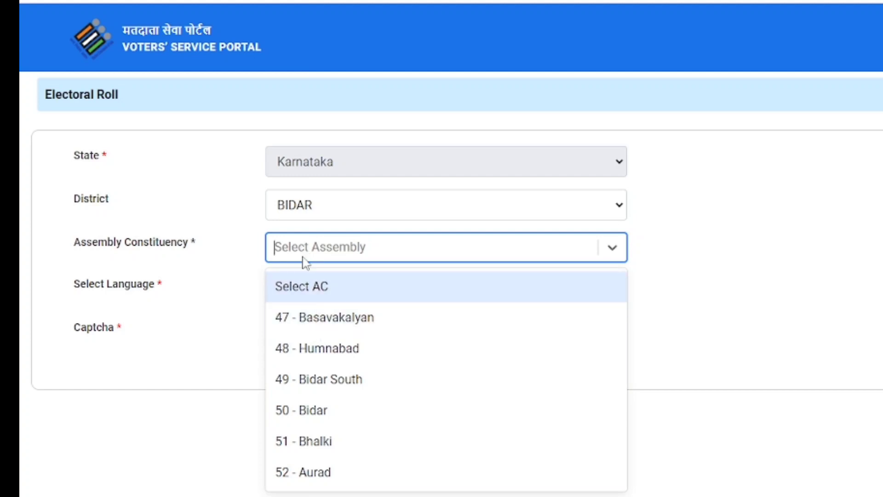
pyautogui.click(321, 412)
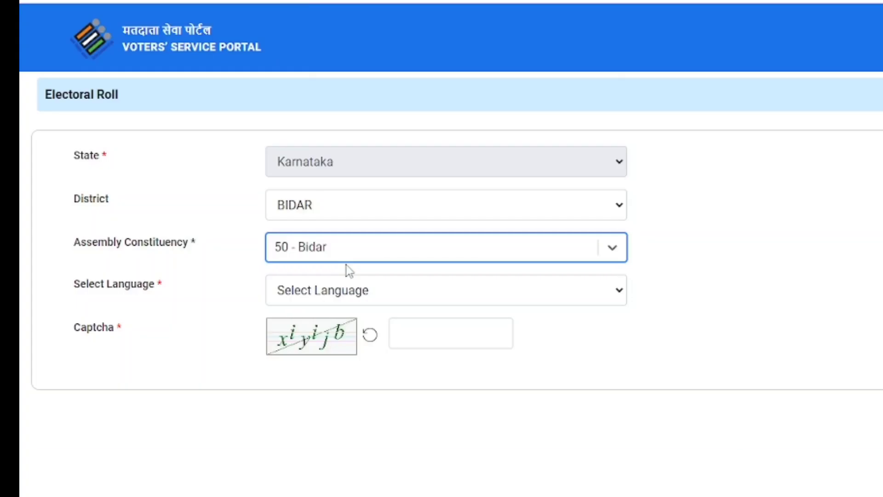
# - Set the roll language to ENG and enter the captcha characters
pyautogui.click(349, 298)
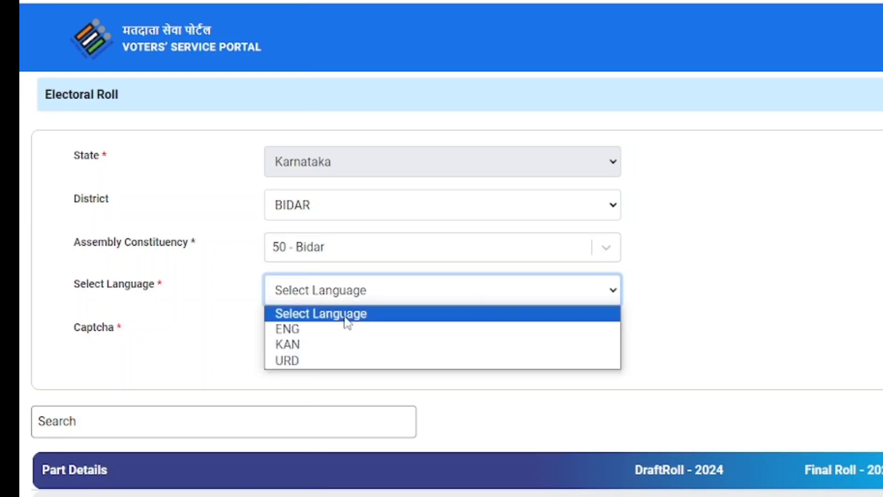
pyautogui.click(329, 332)
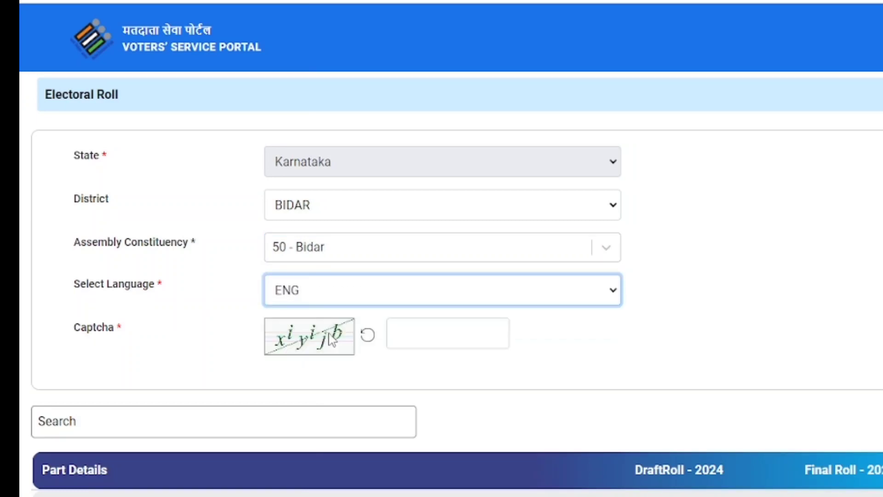
pyautogui.click(405, 332)
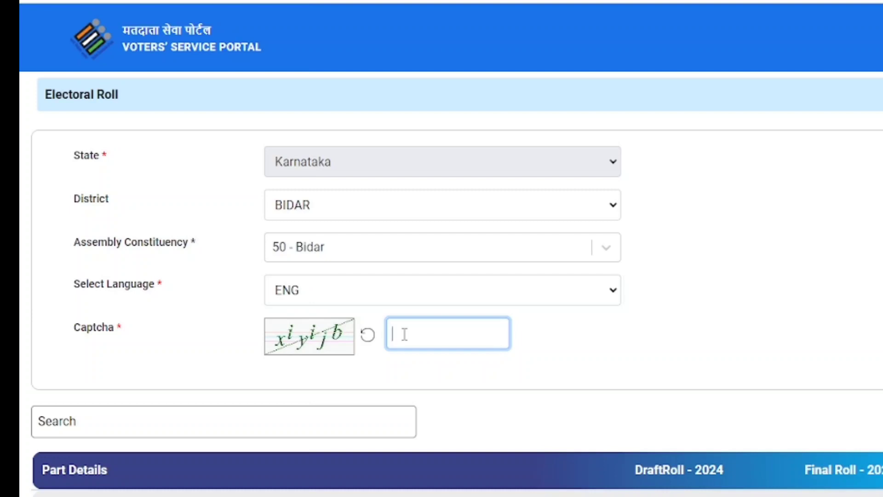
pyautogui.write('xiy')
pyautogui.write('ij')
pyautogui.write('b')
# - Attempt the Final Roll - 2024 download for part 14, Allapur
pyautogui.scroll(-5, 407, 384)
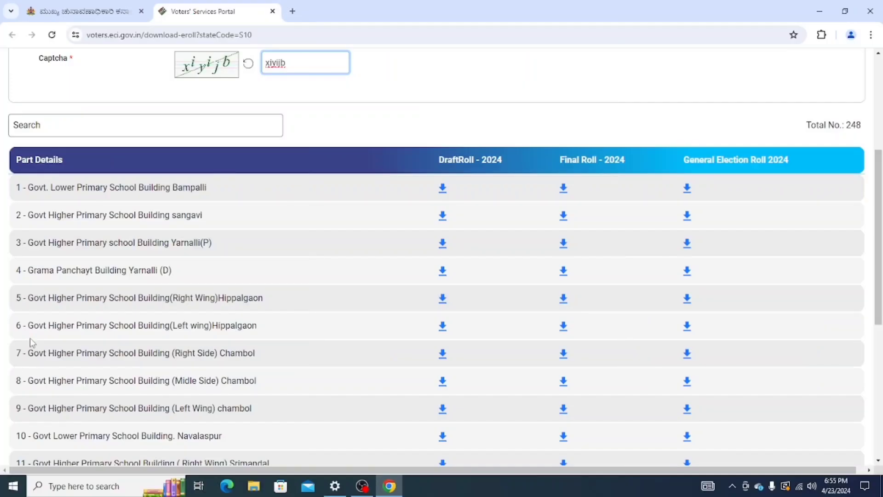
pyautogui.scroll(-5, 30, 340)
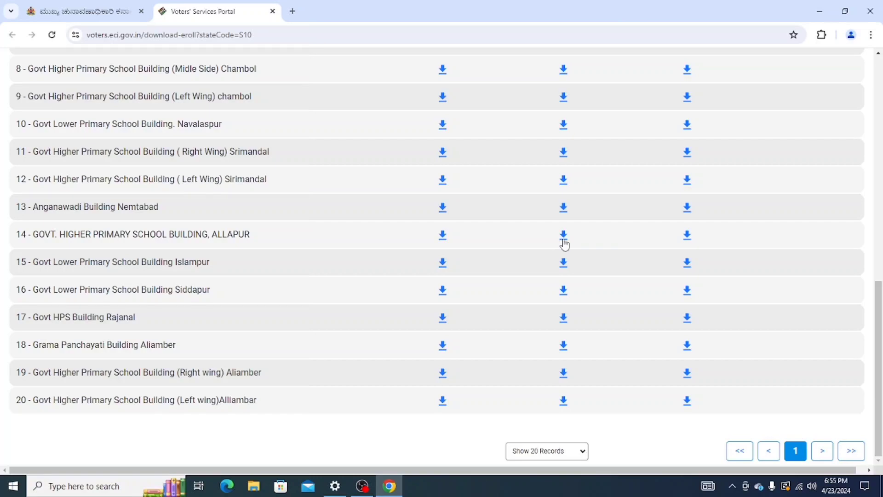
pyautogui.scroll(4, 565, 244)
pyautogui.scroll(6, 569, 232)
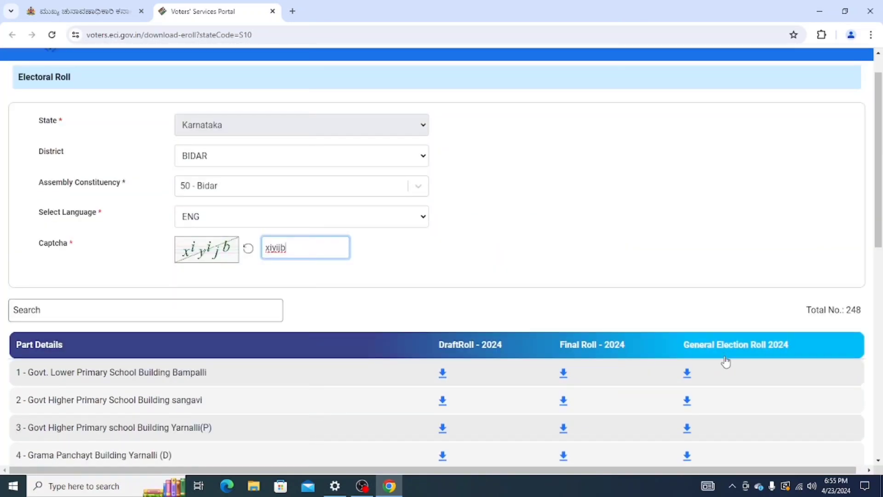
pyautogui.scroll(-4, 726, 361)
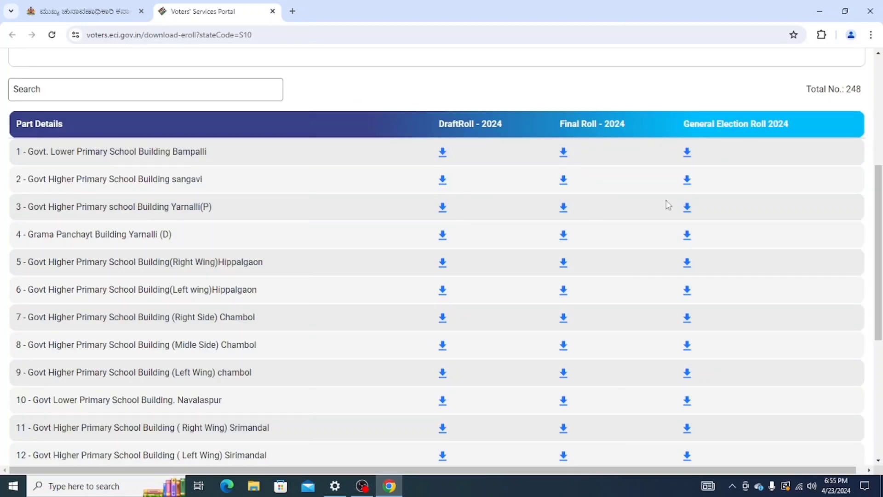
pyautogui.scroll(-2, 581, 349)
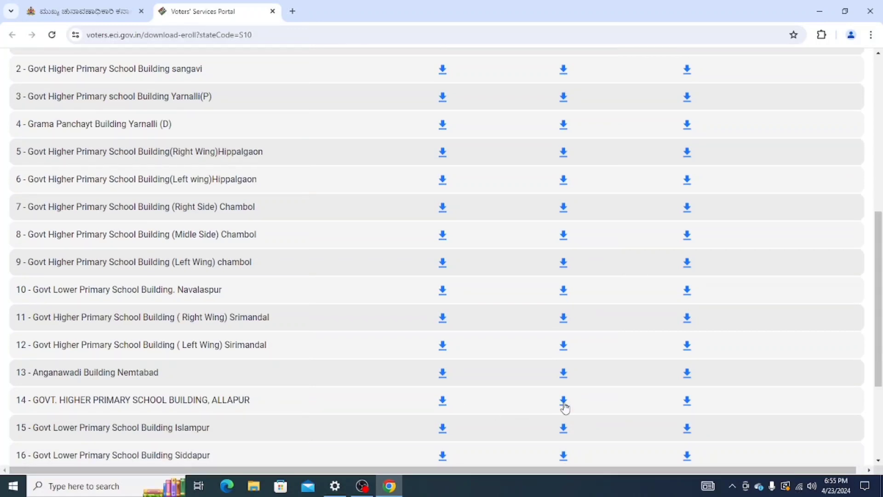
pyautogui.click(564, 401)
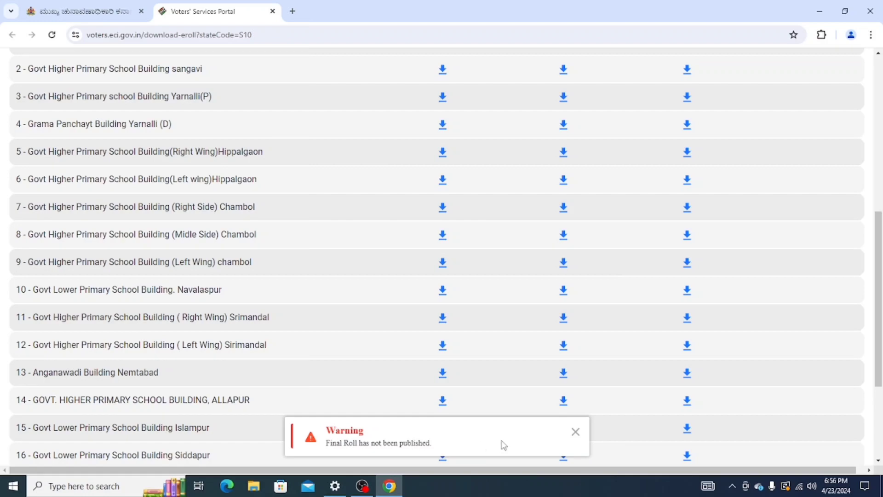
# - Dismiss the Final Roll not-published warning and clear the captcha box
pyautogui.click(575, 433)
pyautogui.scroll(6, 399, 346)
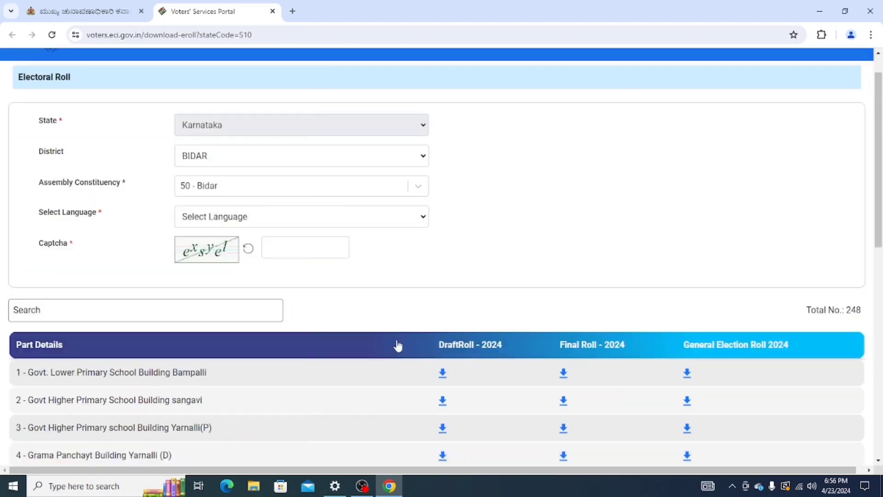
pyautogui.click(295, 284)
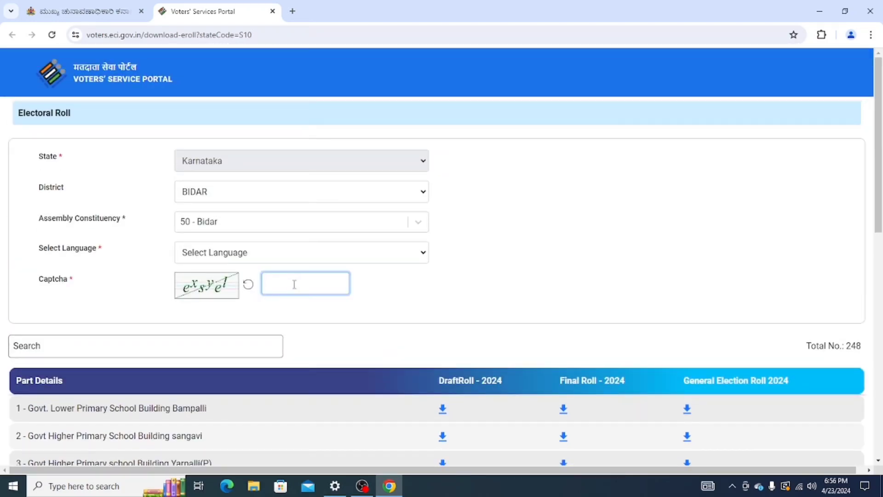
pyautogui.write('e')
pyautogui.press('BackSpace')
# - Regenerate the captcha until legible and enter its characters
pyautogui.click(248, 285)
pyautogui.click(249, 285)
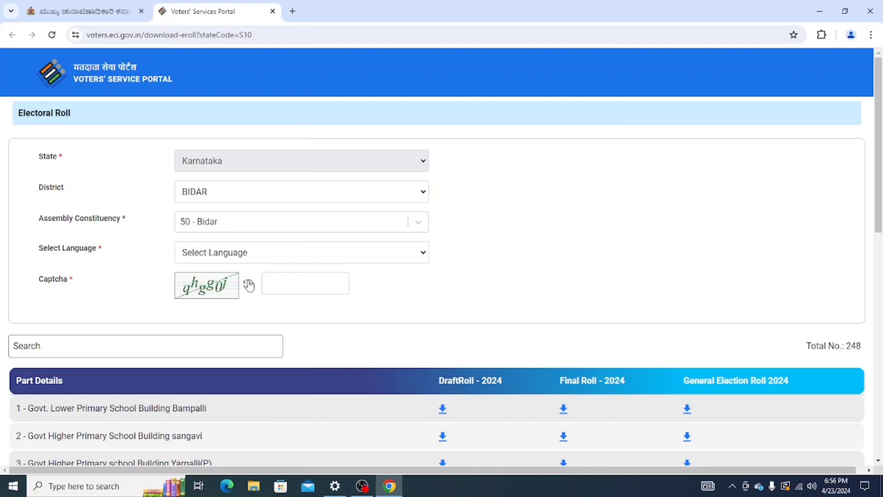
pyautogui.click(249, 286)
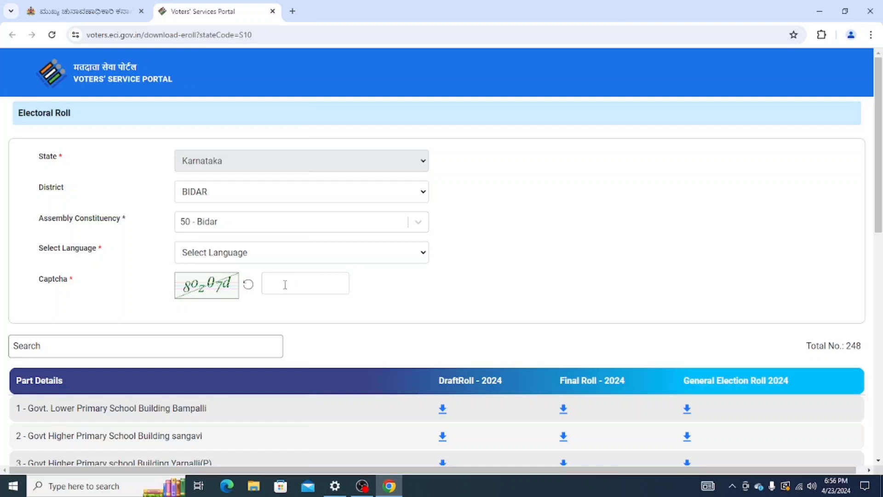
pyautogui.click(249, 286)
pyautogui.click(291, 283)
pyautogui.write('9c')
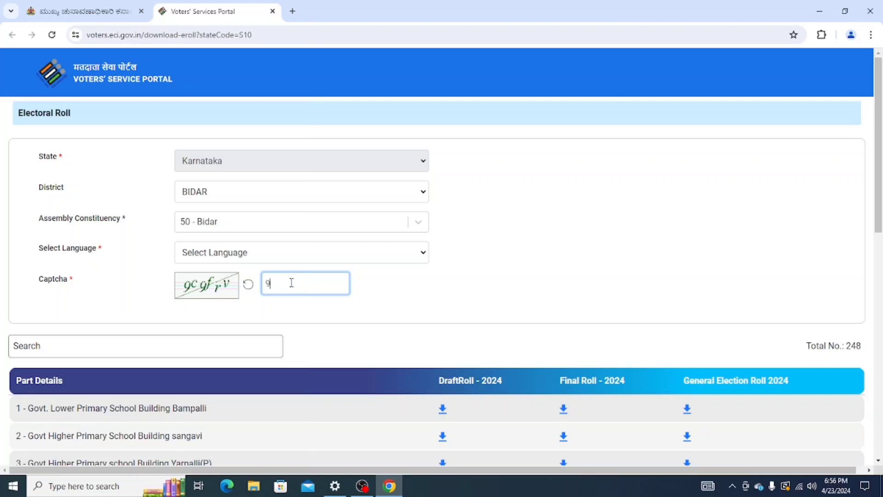
pyautogui.write('9')
pyautogui.write('f')
pyautogui.write('rv')
# - Download part 14's General Election Roll 2024 PDF (2024-FC-EROLLGEN-S10-50-Revision2-ENG-14-WI.pdf) and close the download popup
pyautogui.scroll(-7, 345, 312)
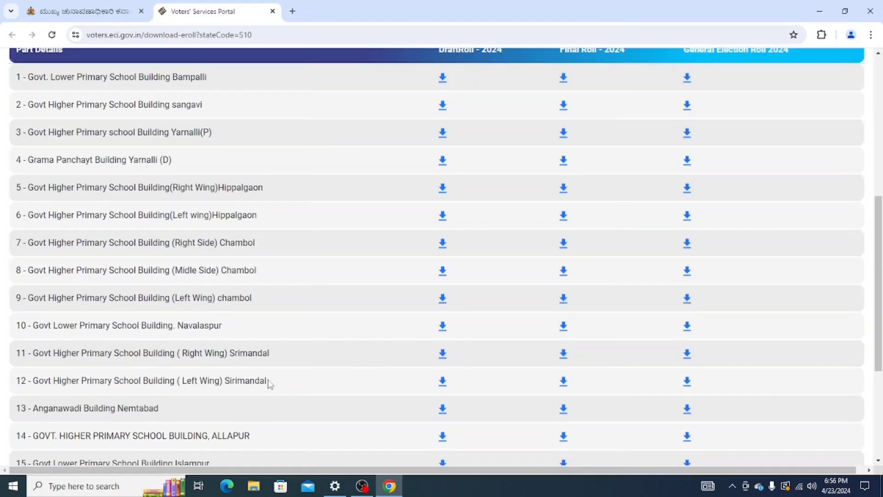
pyautogui.scroll(-1, 269, 380)
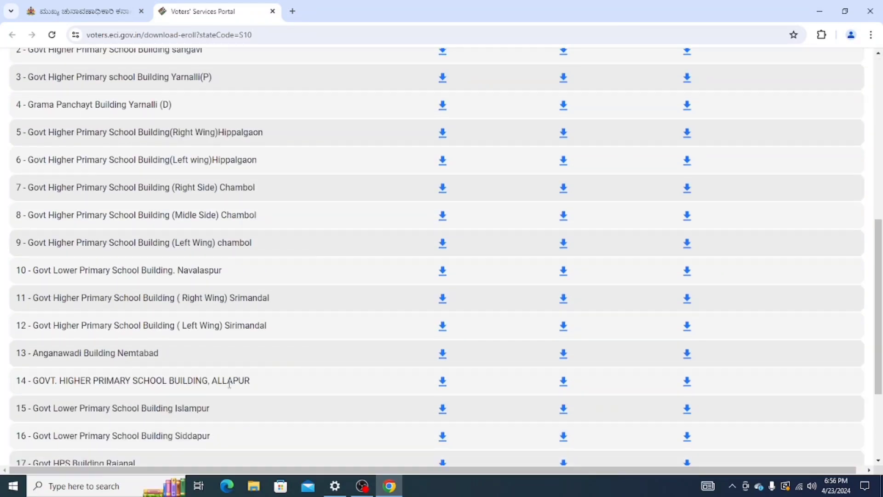
pyautogui.click(686, 381)
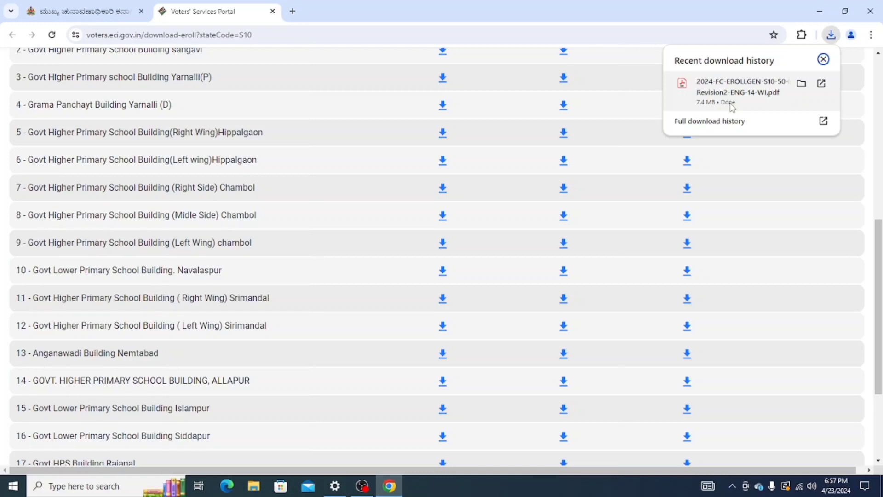
pyautogui.click(707, 191)
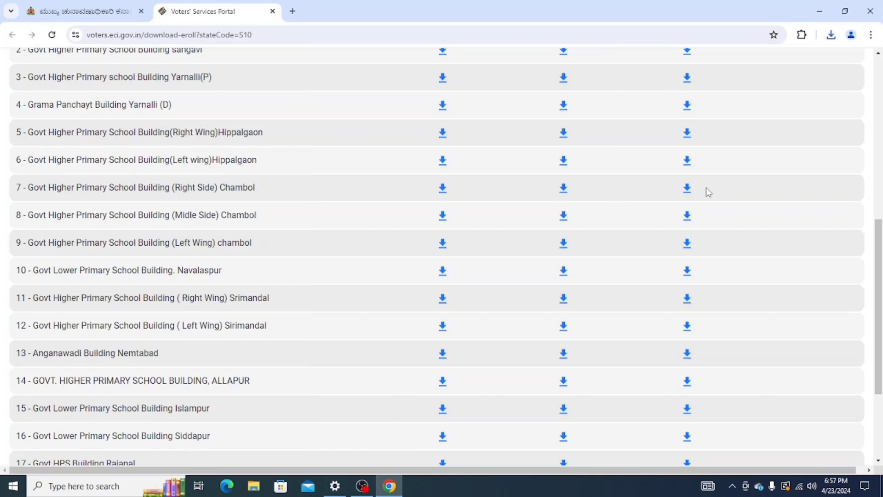